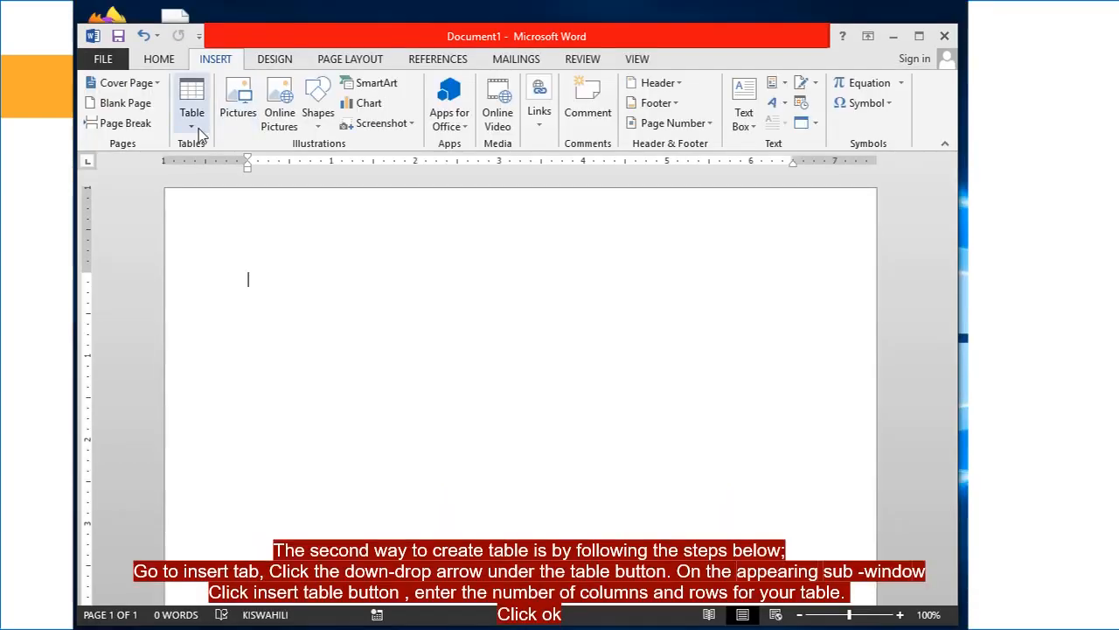
Insert a 5-column, 20-row table with fixed column widths through the Insert Table dialog
click(196, 127)
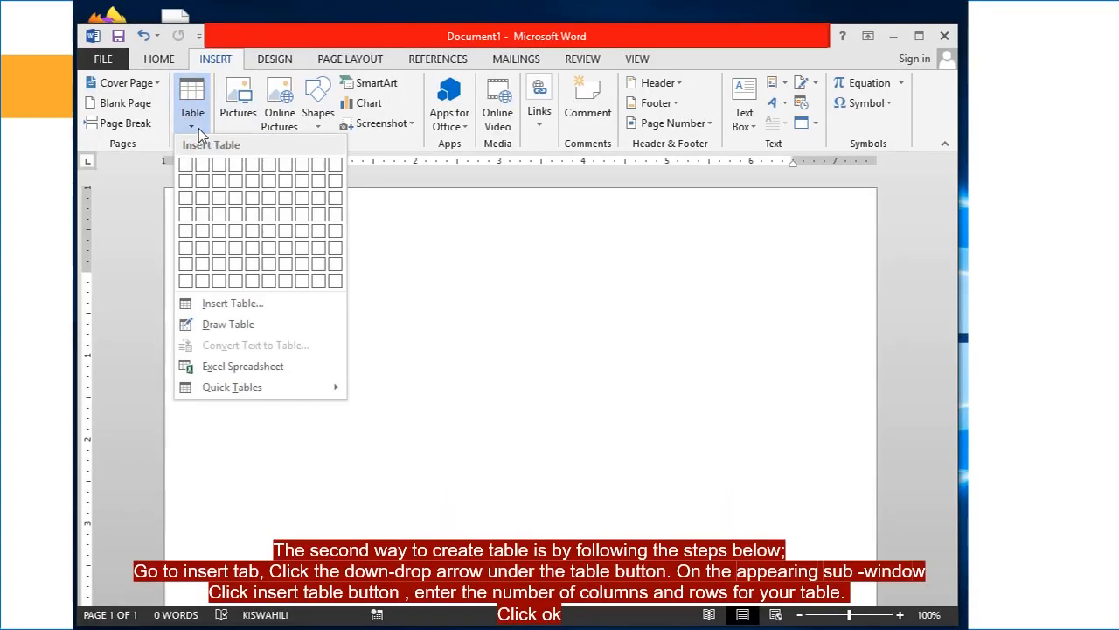
click(231, 308)
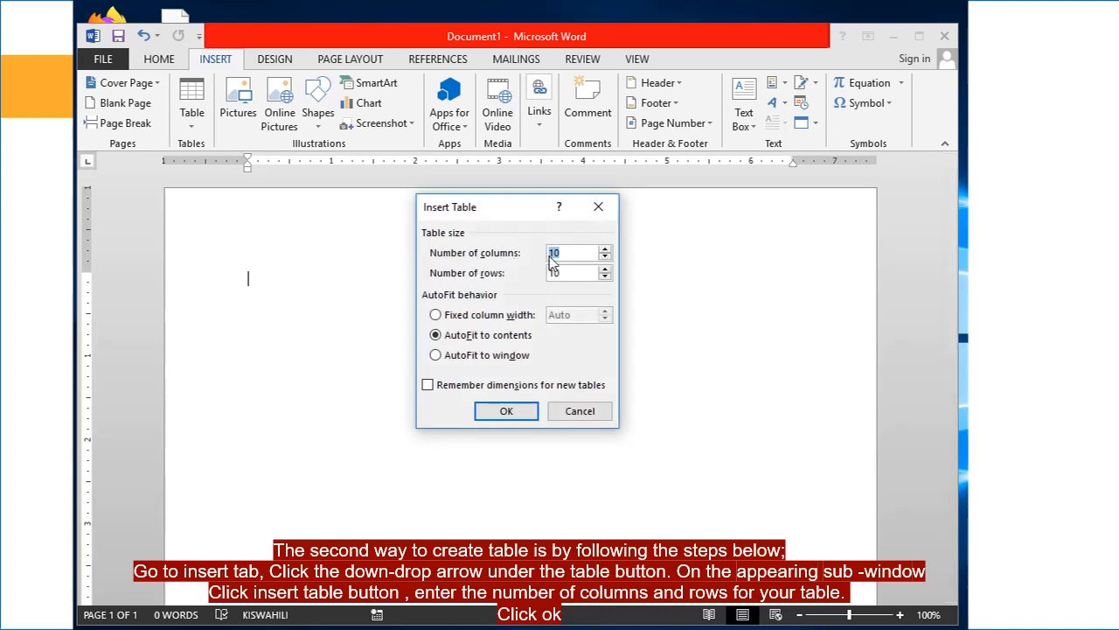
text(5)
drag(570, 272, 548, 272)
text(20)
click(494, 320)
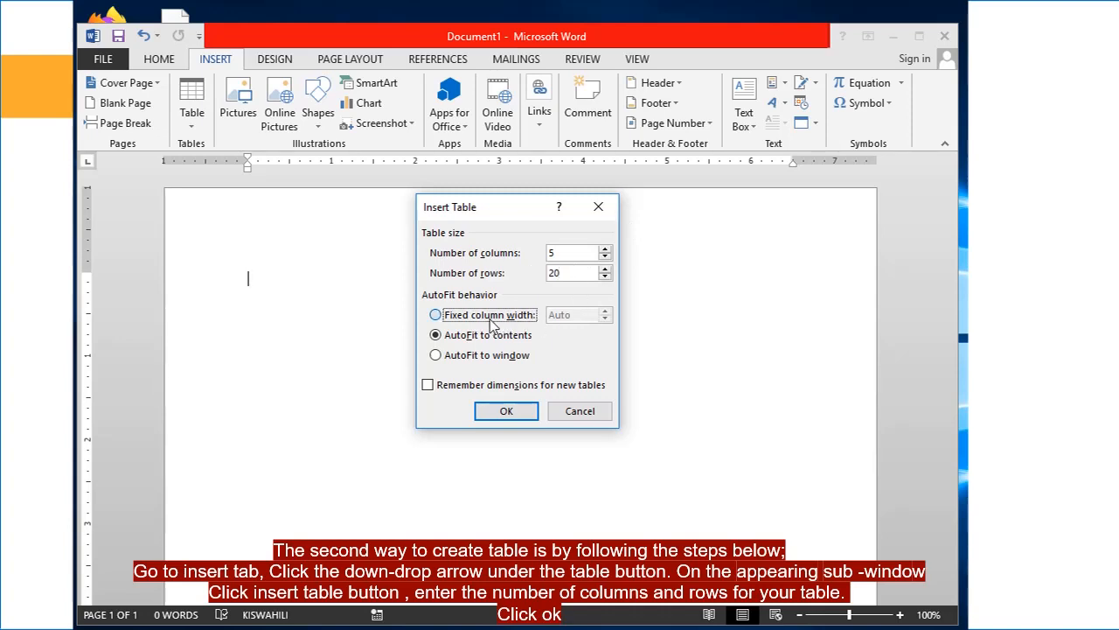
click(507, 411)
scroll(507, 350, down, 3)
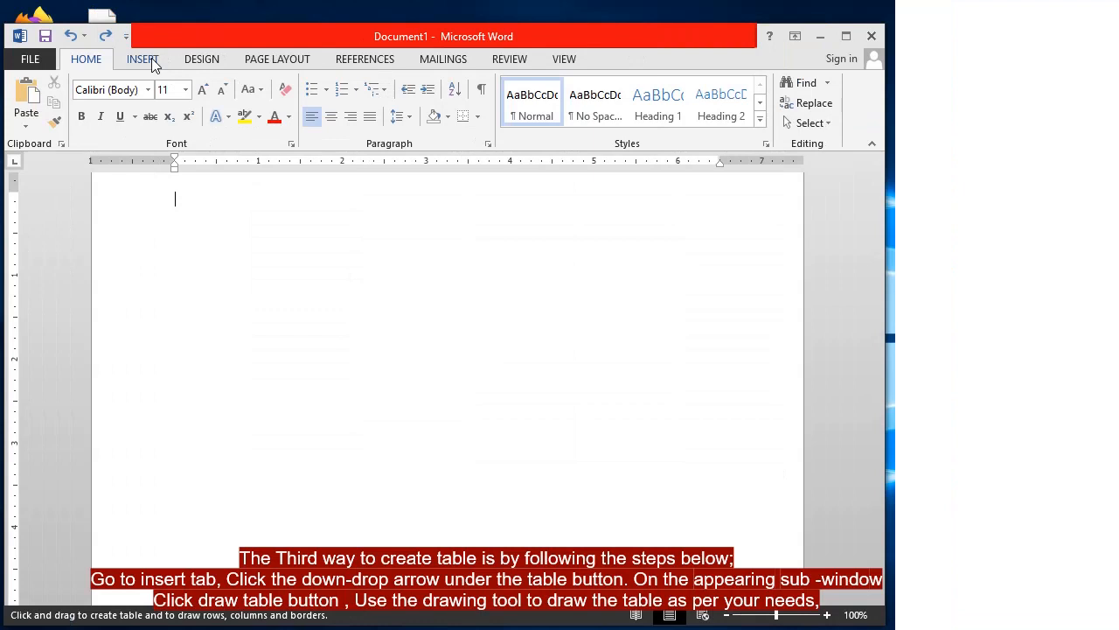
click(147, 62)
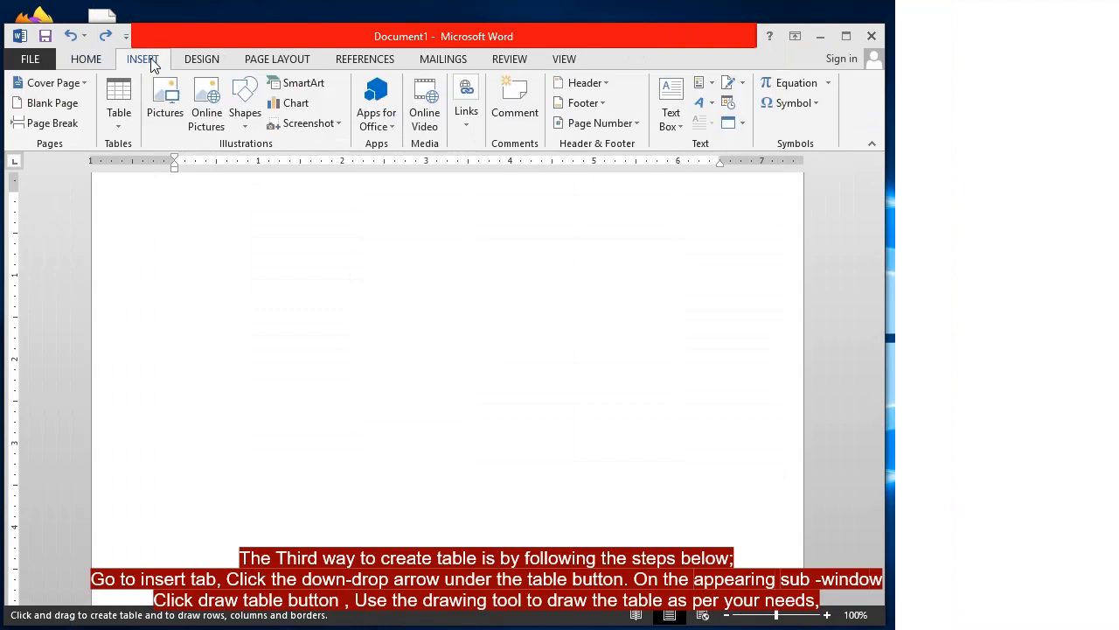
Switch to the Draw Table pencil and draw the table's outer border on the page
click(120, 126)
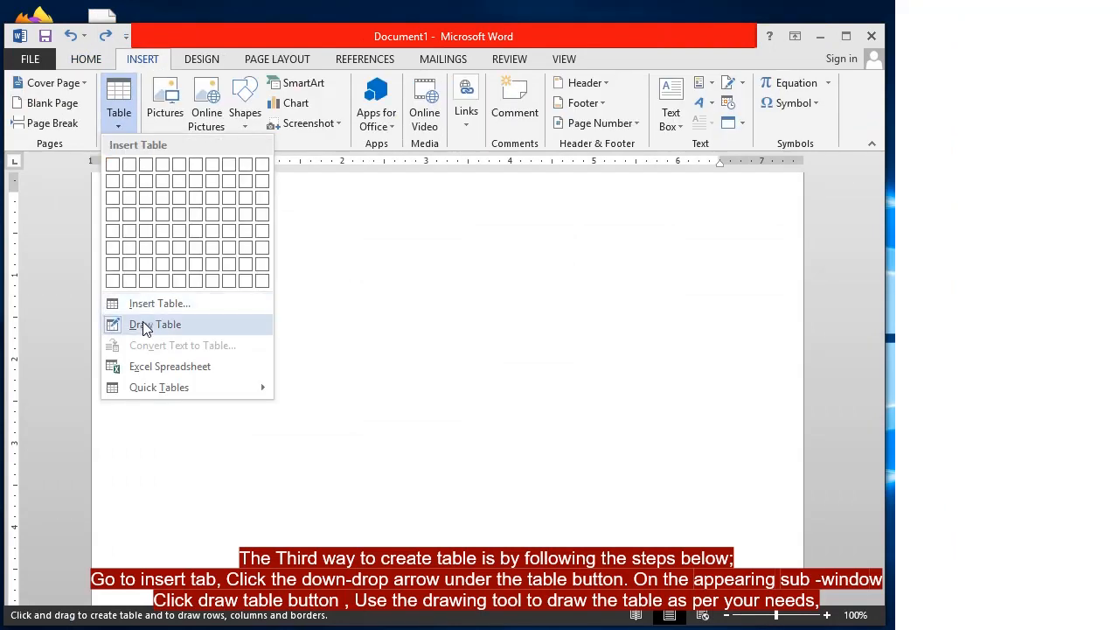
click(144, 322)
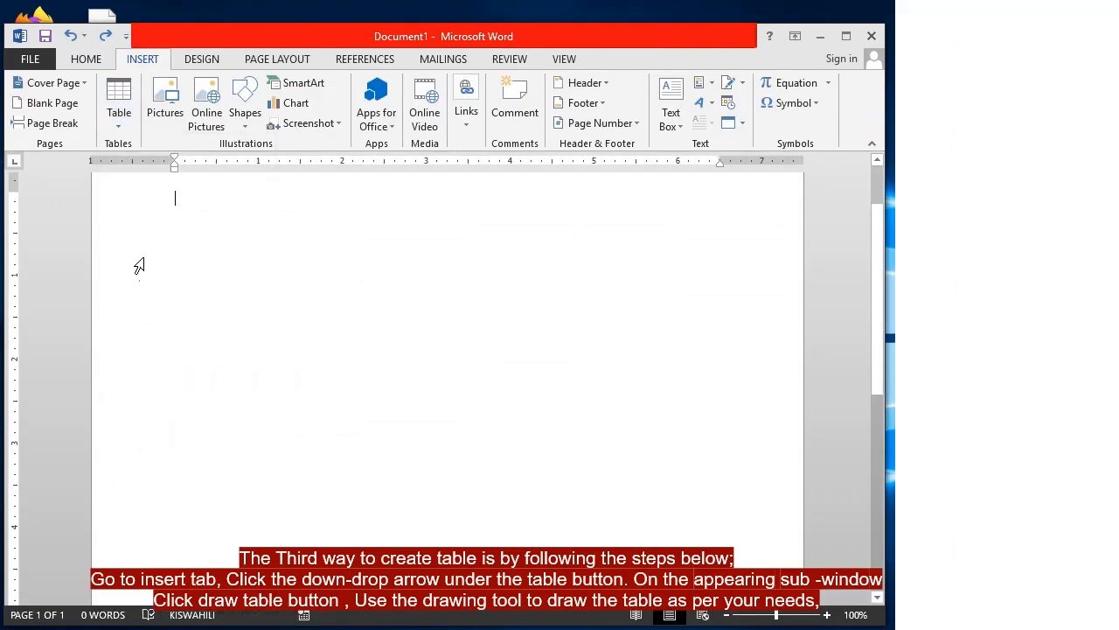
click(120, 126)
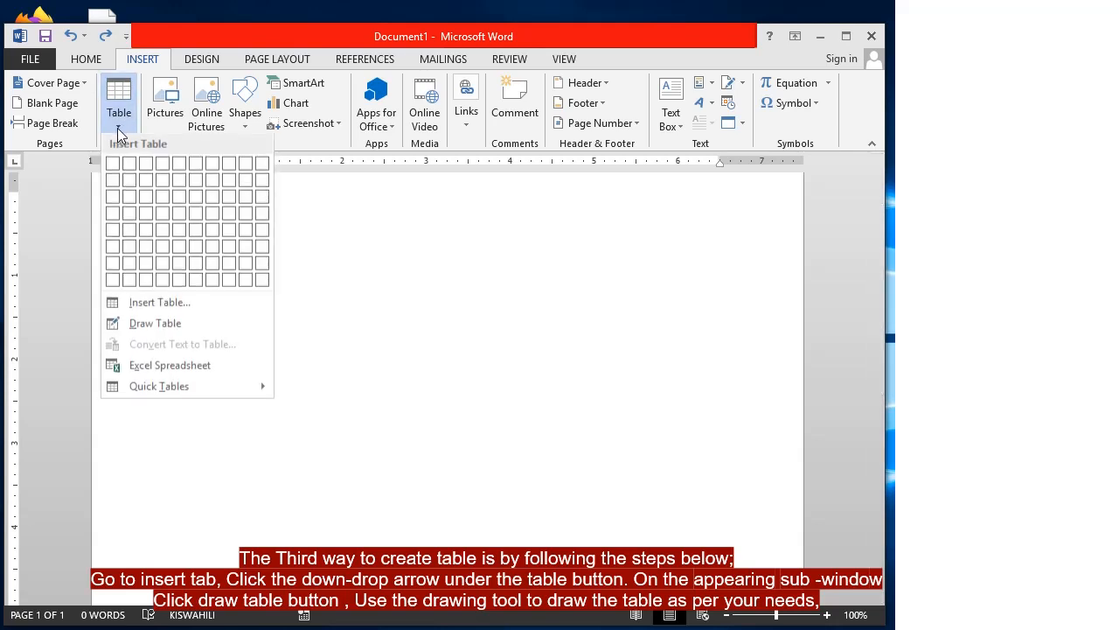
click(145, 325)
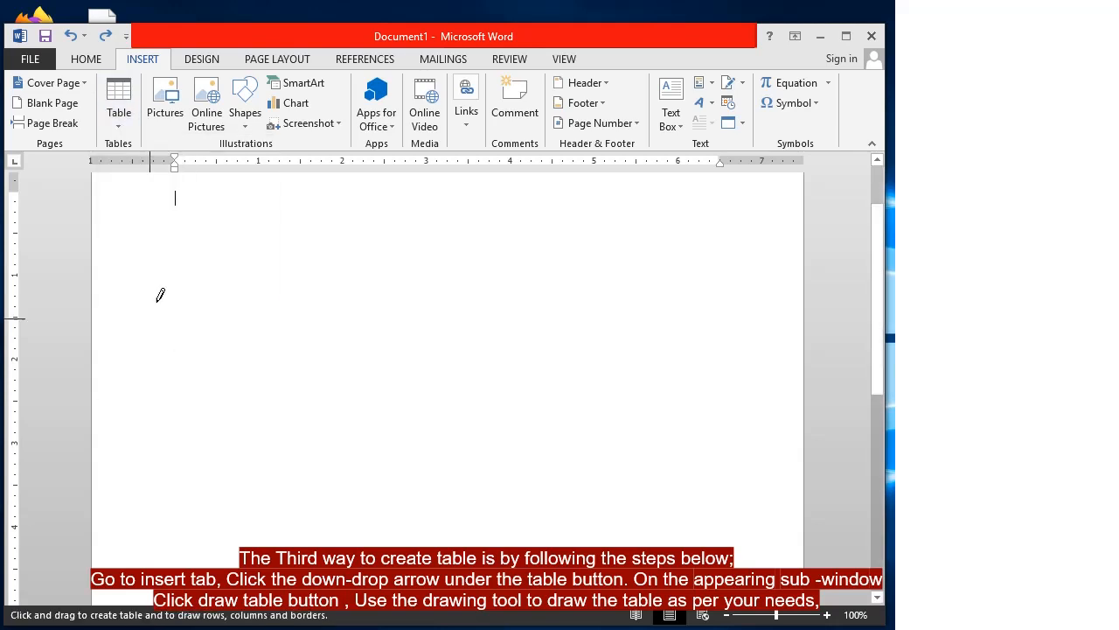
mouse_move(157, 284)
mouse_down()
mouse_move(375, 295)
mouse_move(483, 427)
mouse_move(670, 474)
mouse_move(668, 506)
mouse_up()
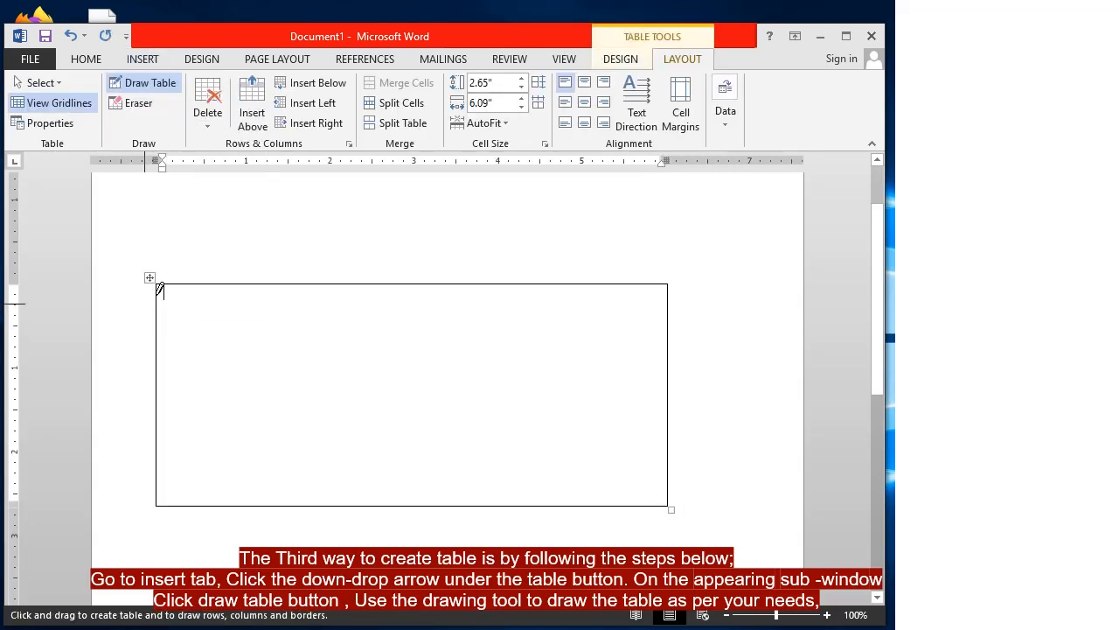
Draw narrow column dividers across the left and middle of the table
drag(190, 278, 210, 449)
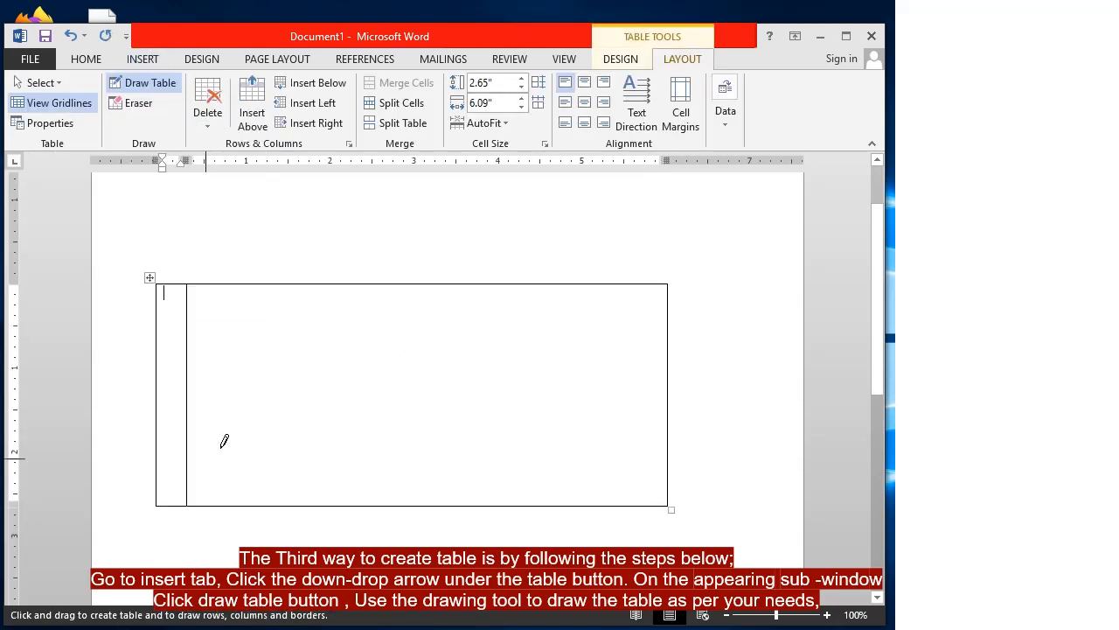
drag(275, 275, 277, 451)
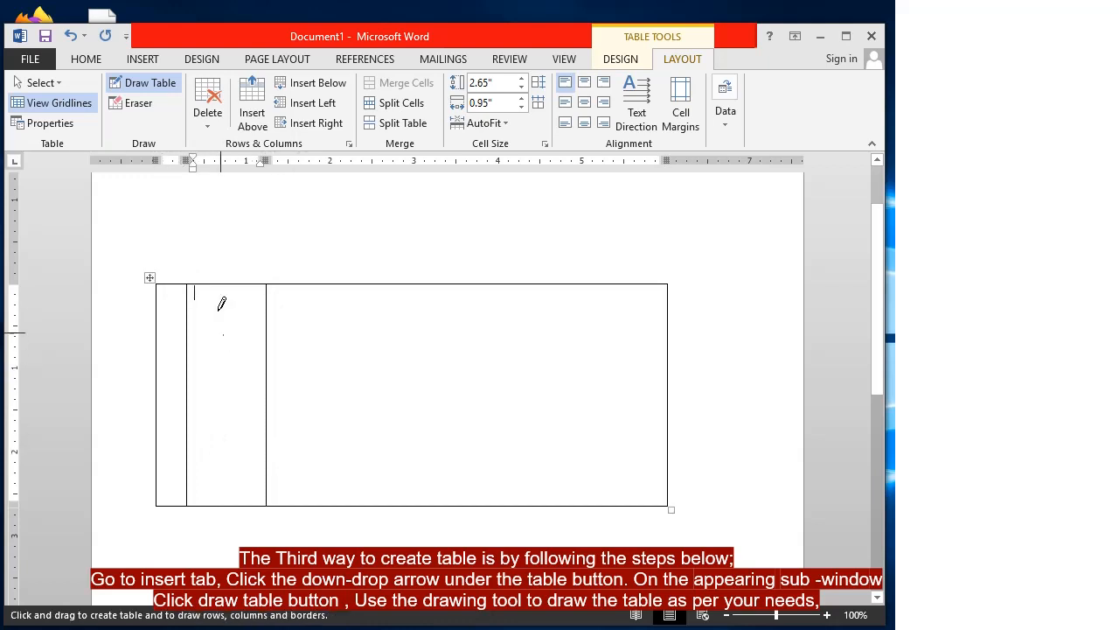
mouse_move(218, 282)
mouse_down()
mouse_move(209, 393)
mouse_move(219, 443)
mouse_up()
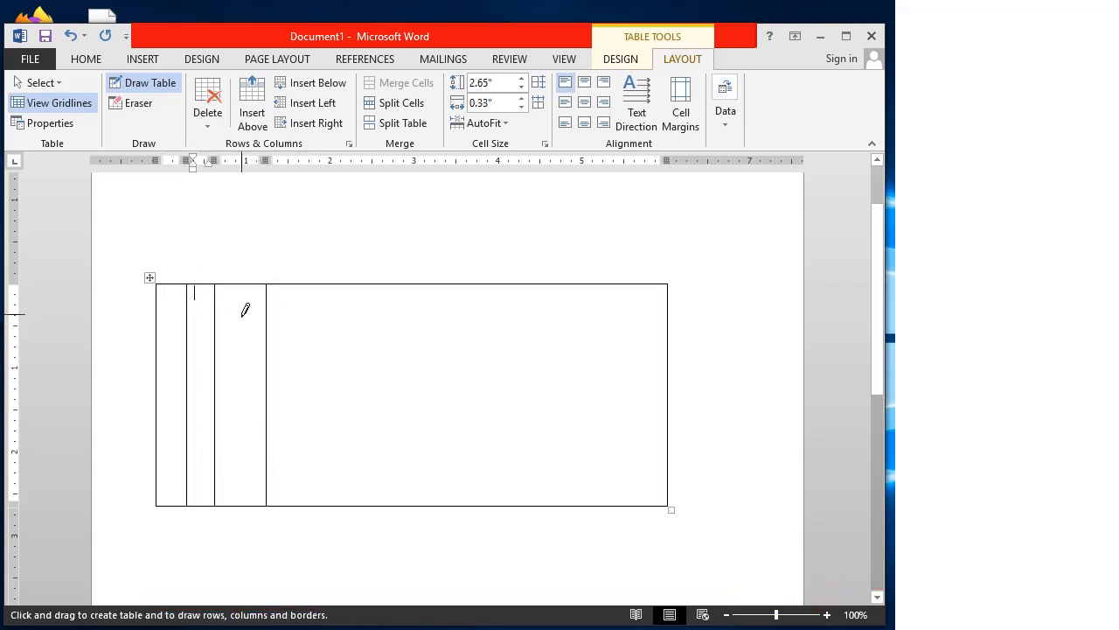
drag(240, 282, 242, 438)
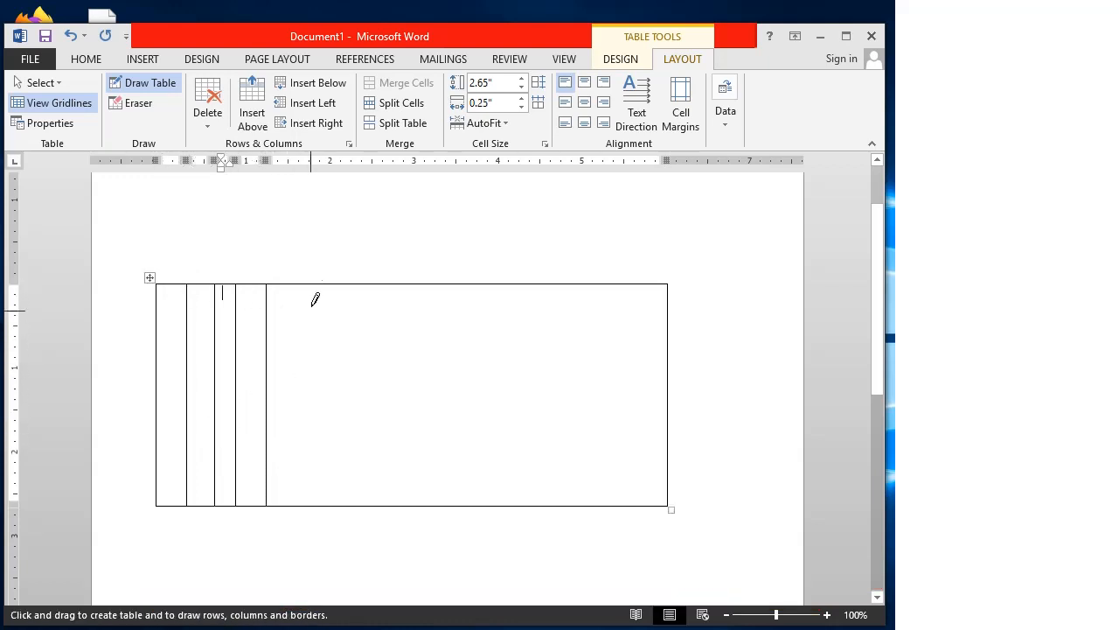
drag(299, 283, 295, 425)
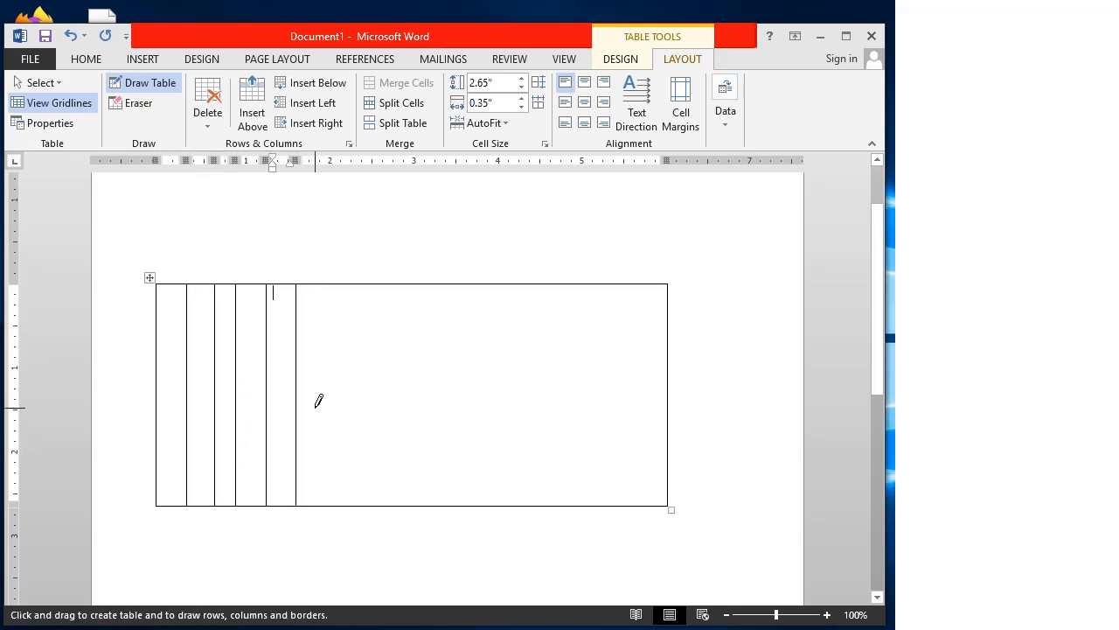
drag(339, 282, 355, 430)
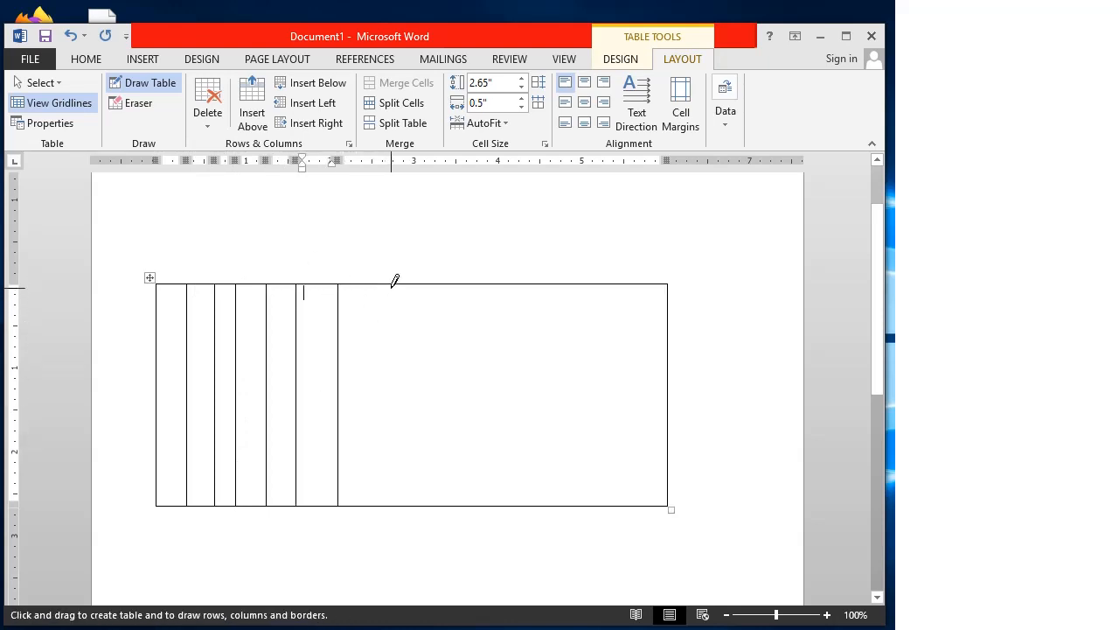
drag(394, 282, 402, 432)
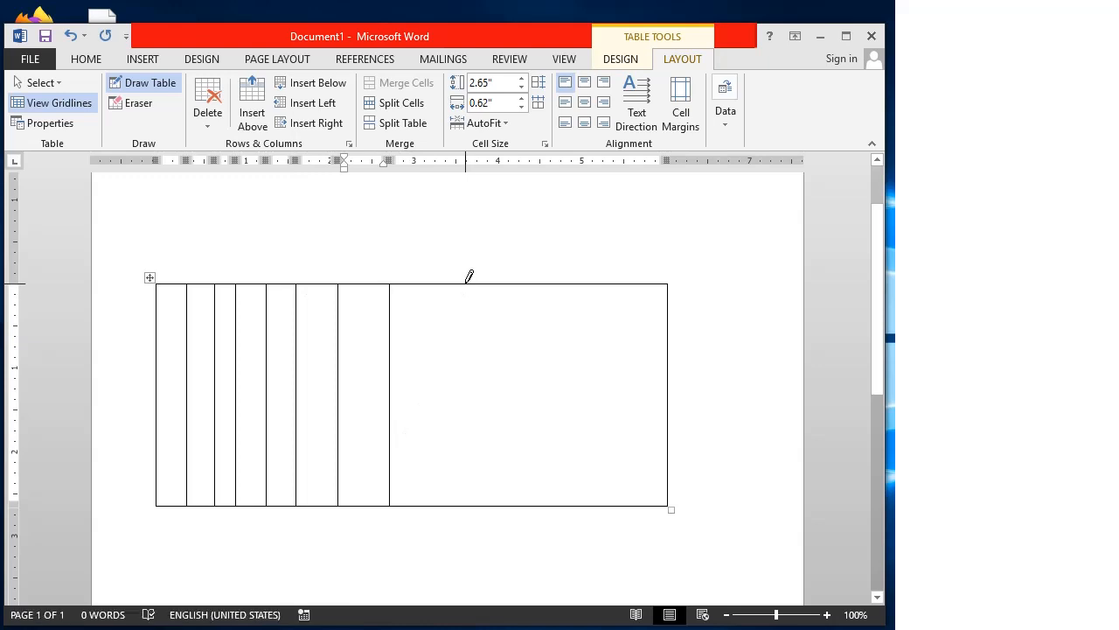
drag(466, 276, 484, 416)
Add more column dividers on the right side and among the middle columns
drag(565, 277, 566, 407)
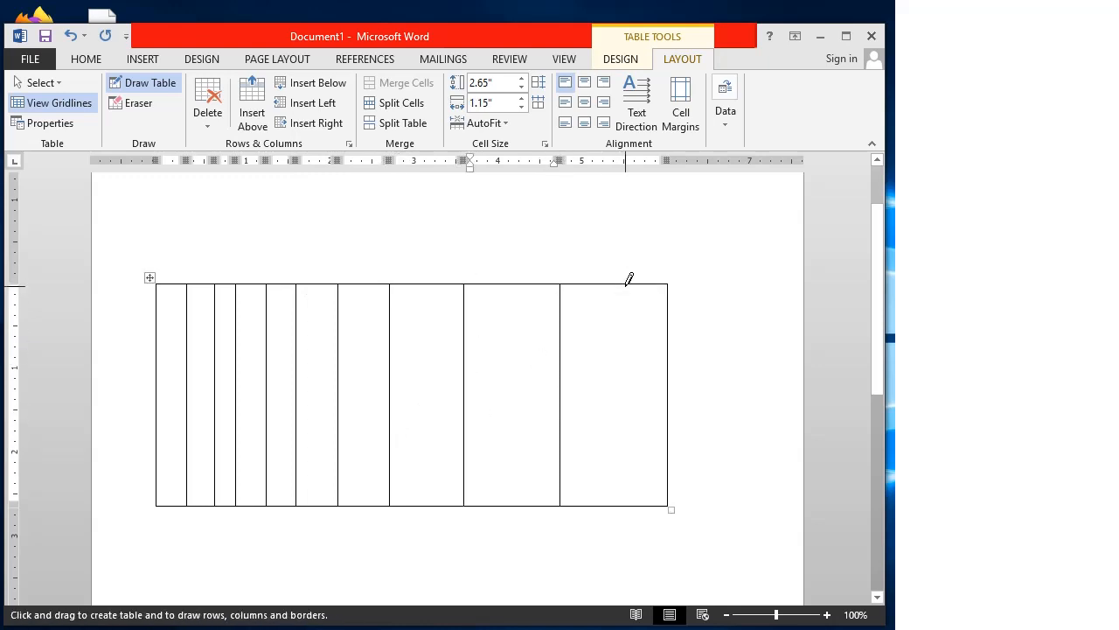
drag(627, 279, 637, 432)
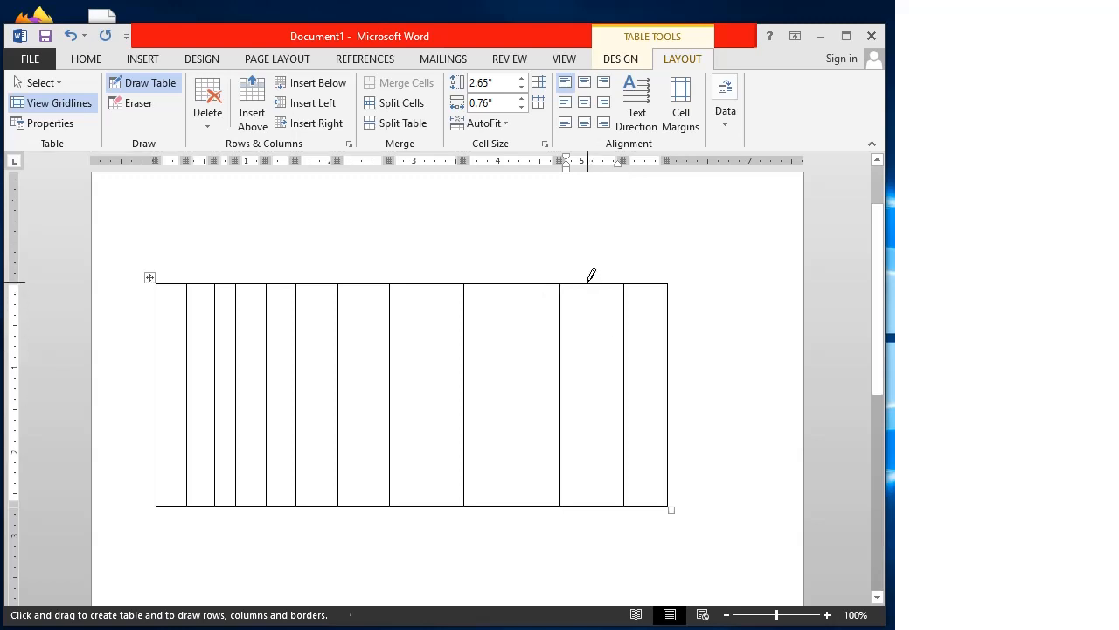
drag(588, 280, 586, 450)
drag(507, 285, 517, 437)
mouse_move(531, 276)
mouse_down()
mouse_move(519, 397)
mouse_move(527, 429)
mouse_up()
drag(479, 276, 481, 441)
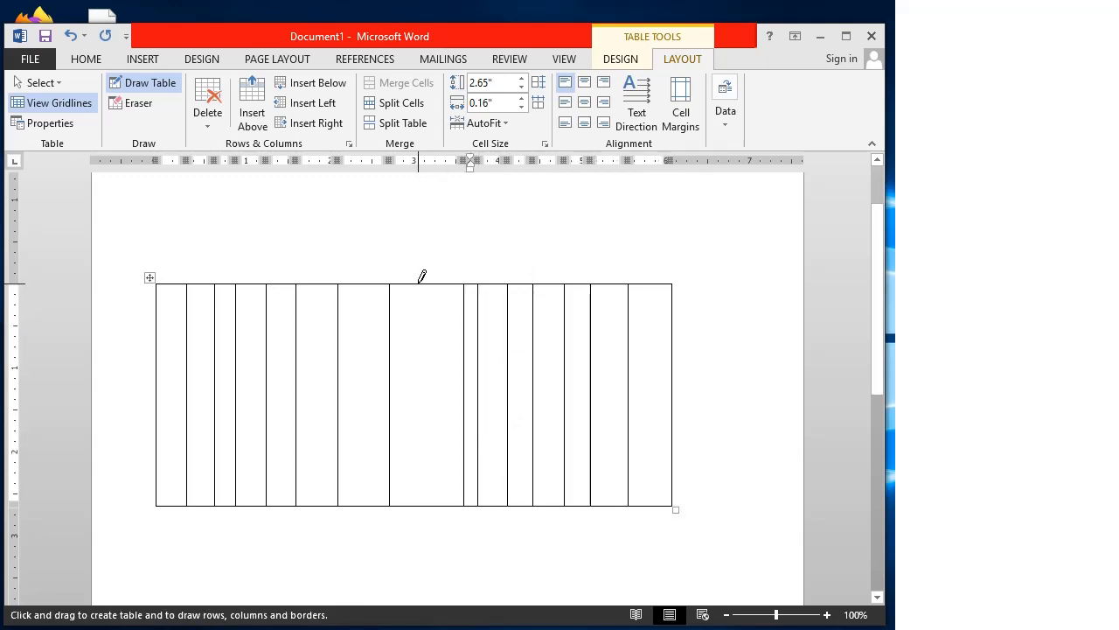
drag(420, 277, 429, 432)
mouse_move(360, 276)
mouse_down()
mouse_move(388, 432)
mouse_move(364, 460)
mouse_up()
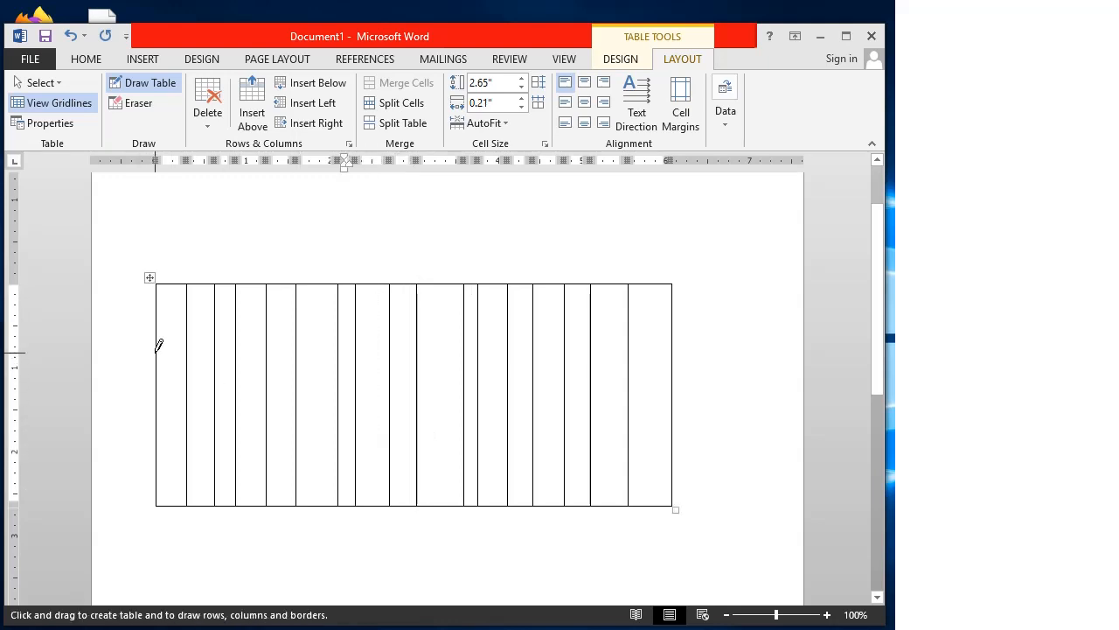
Draw horizontal borders across the table, splitting the lower row into more rows
drag(160, 349, 669, 352)
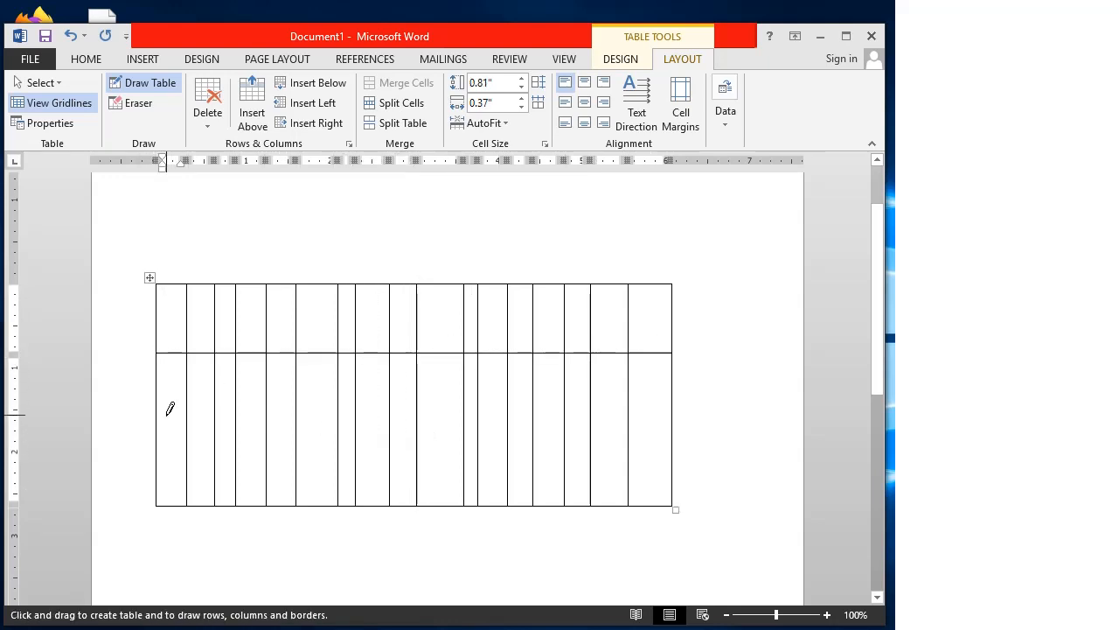
drag(160, 413, 651, 395)
drag(161, 429, 693, 427)
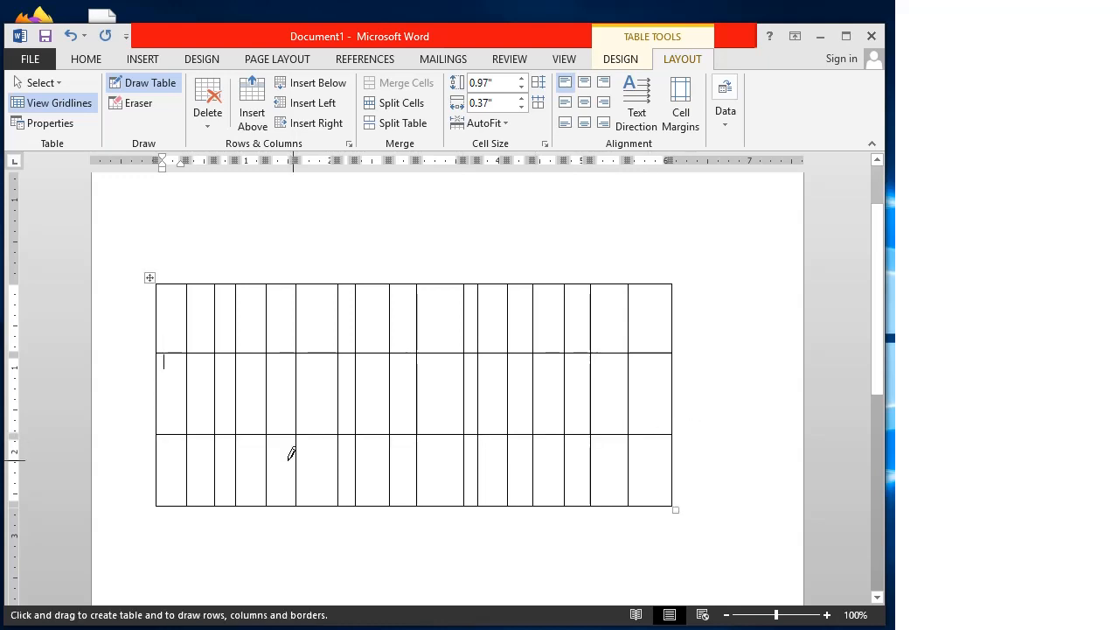
drag(158, 398, 675, 398)
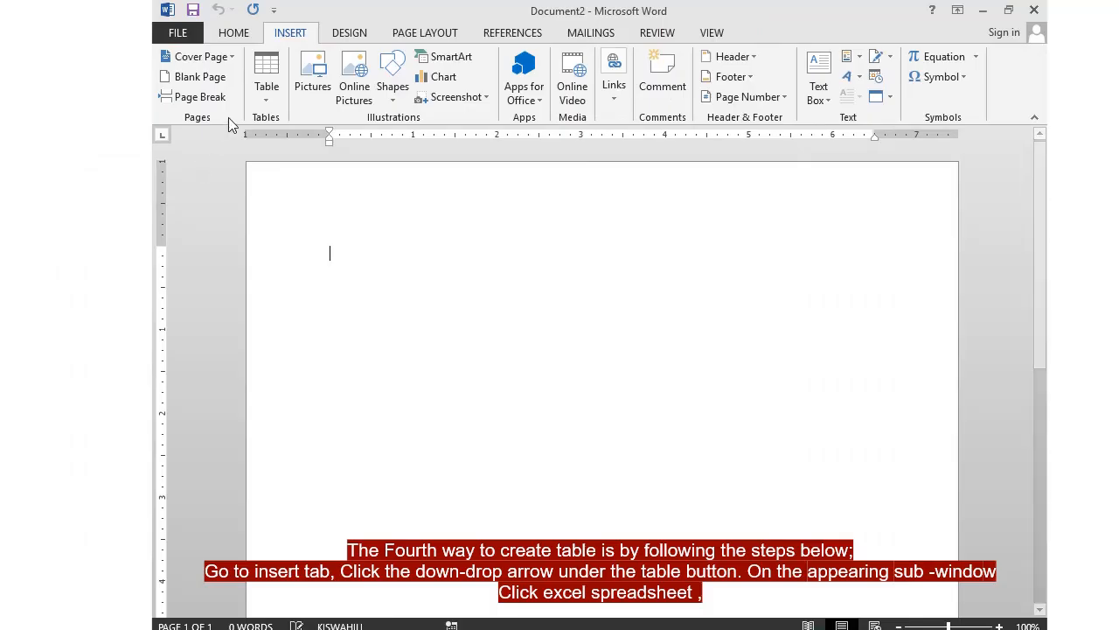
Insert an embedded Excel spreadsheet object from the Table menu
click(265, 100)
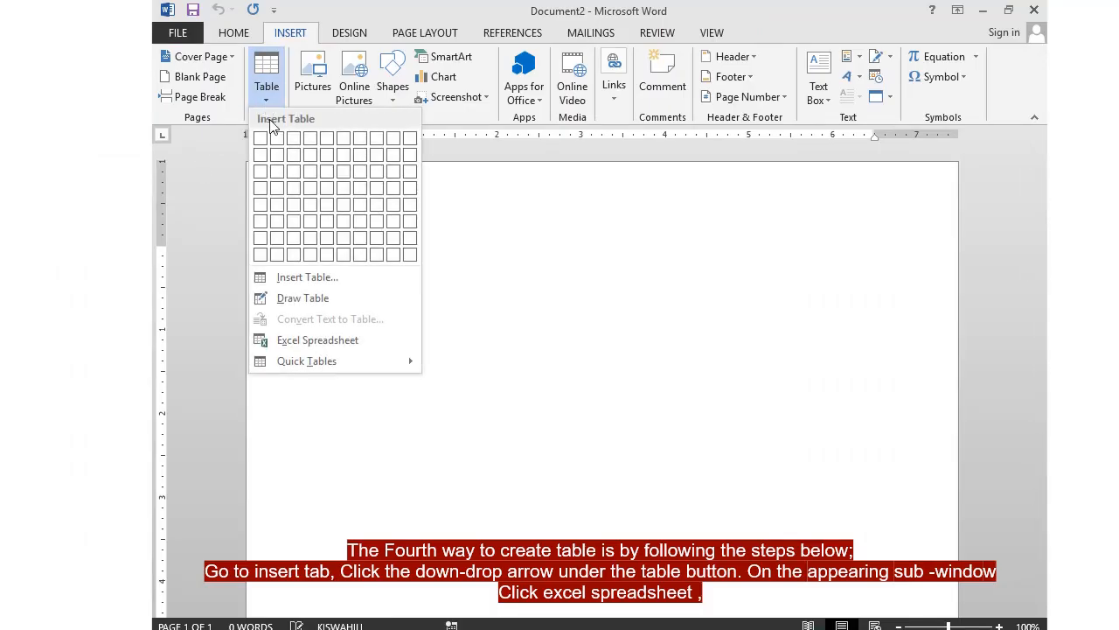
click(313, 340)
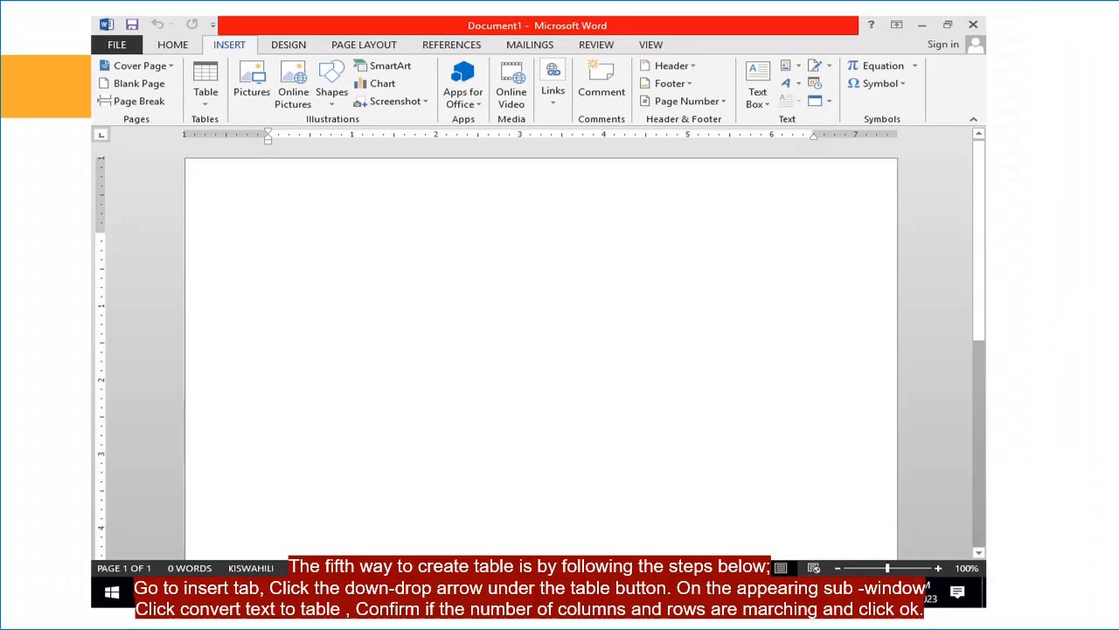
Type the tab-separated headers NAME, ADMISSION NUMBER and CLASS, fixing the NUMBER typo
text(NAME)
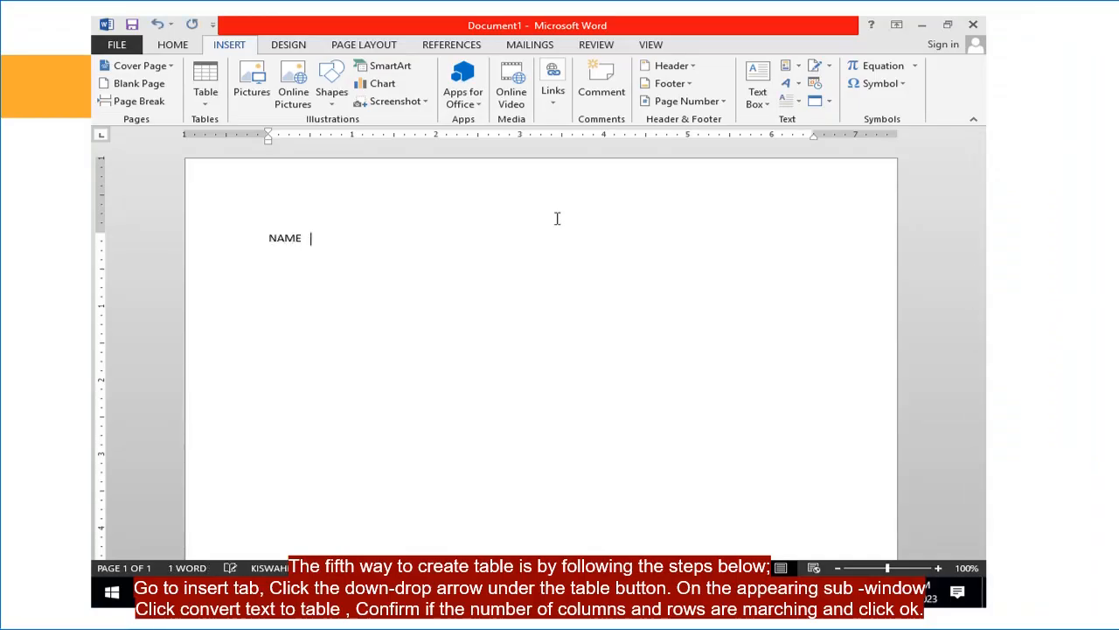
key(Tab)
text(ADMI)
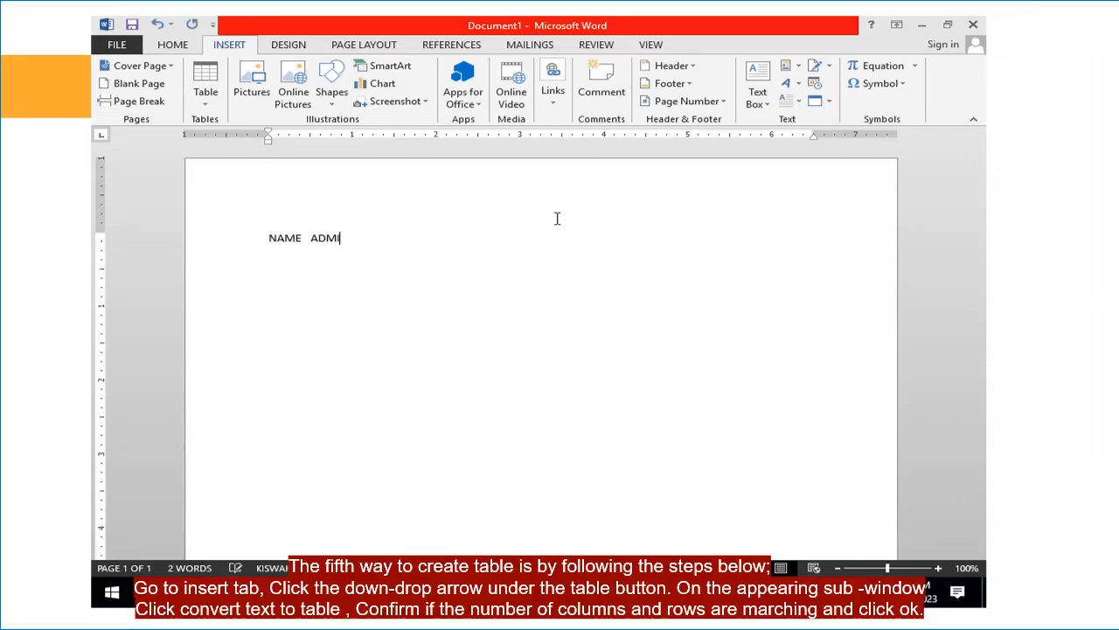
text(SSION NUMBEWR)
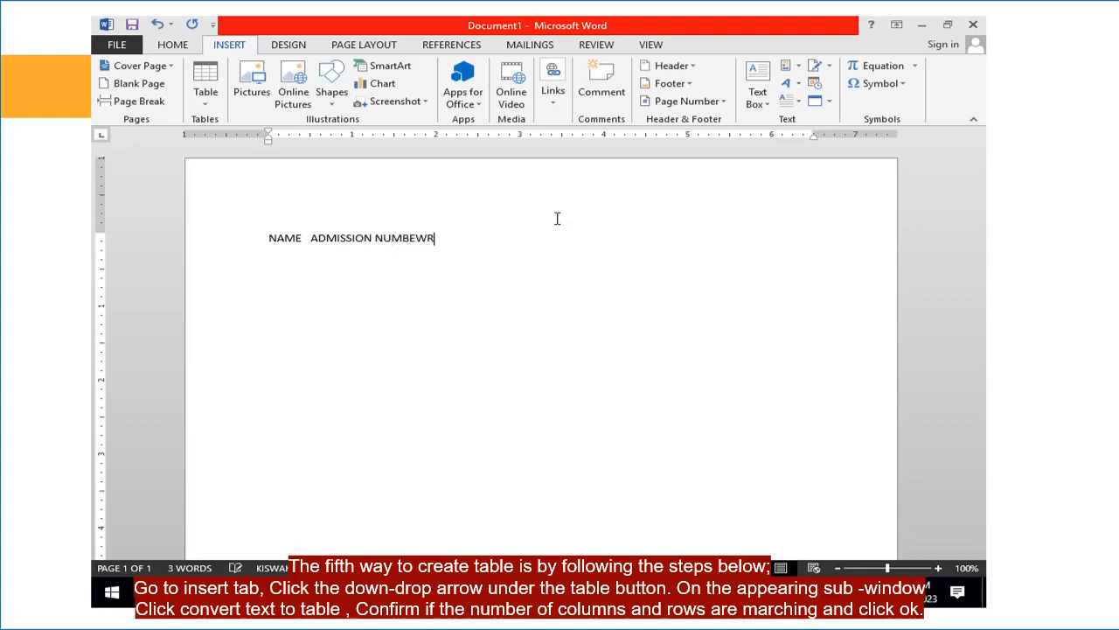
key(BackSpace)
key(BackSpace)
text(R)
key(Tab)
text(CLASS)
key(Tab)
Finish the AGE header and type three tab-separated student records with admission number, class and age
text(AGE )
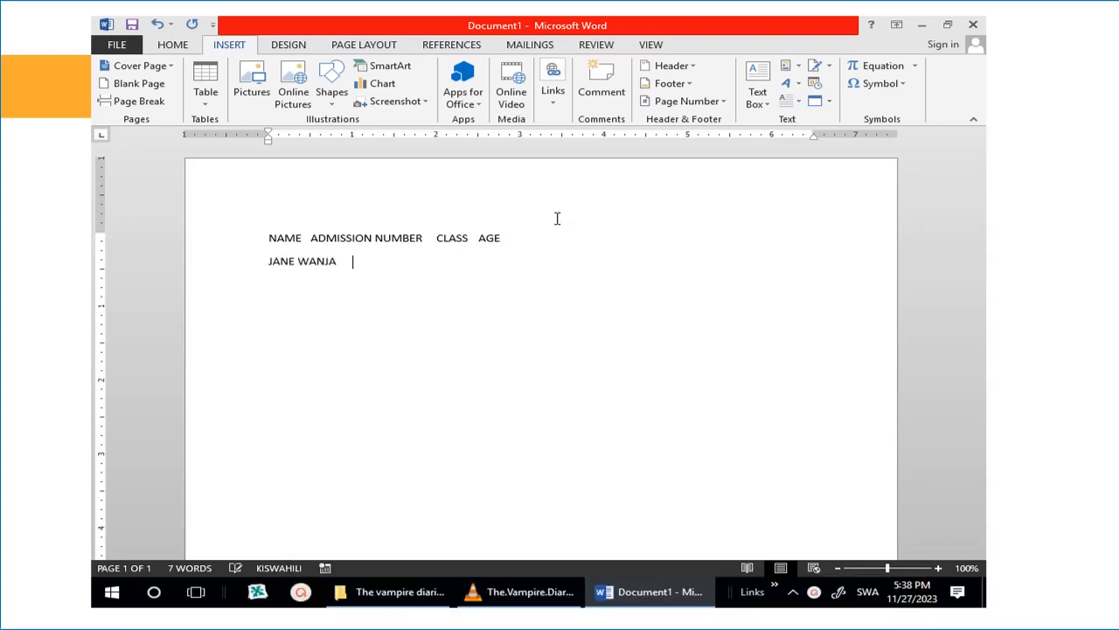
text(5858)
key(Tab)
text(5)
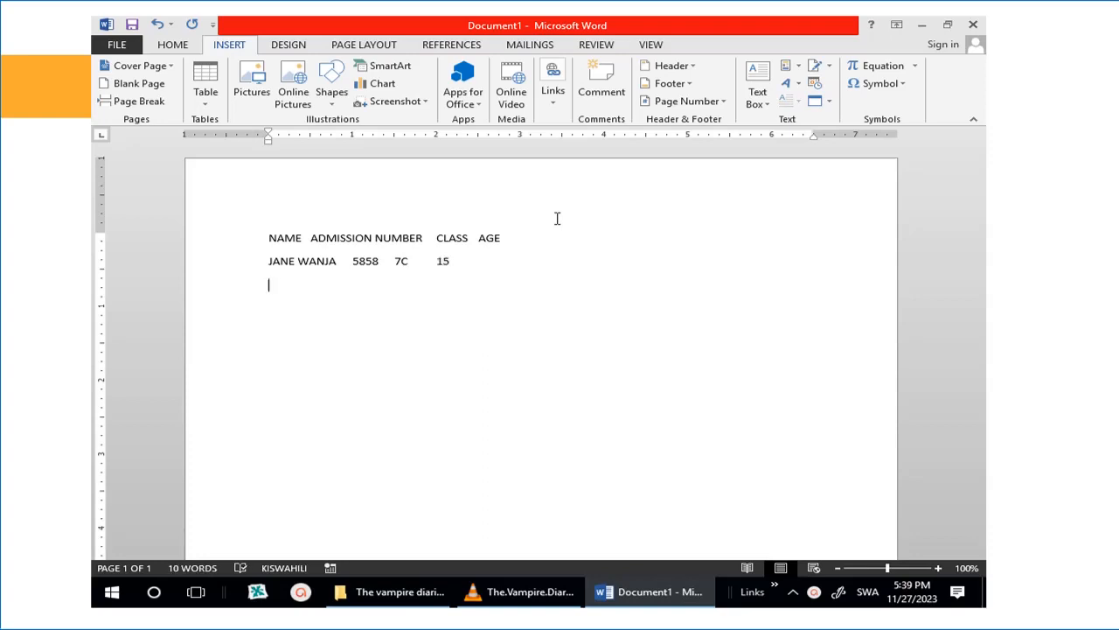
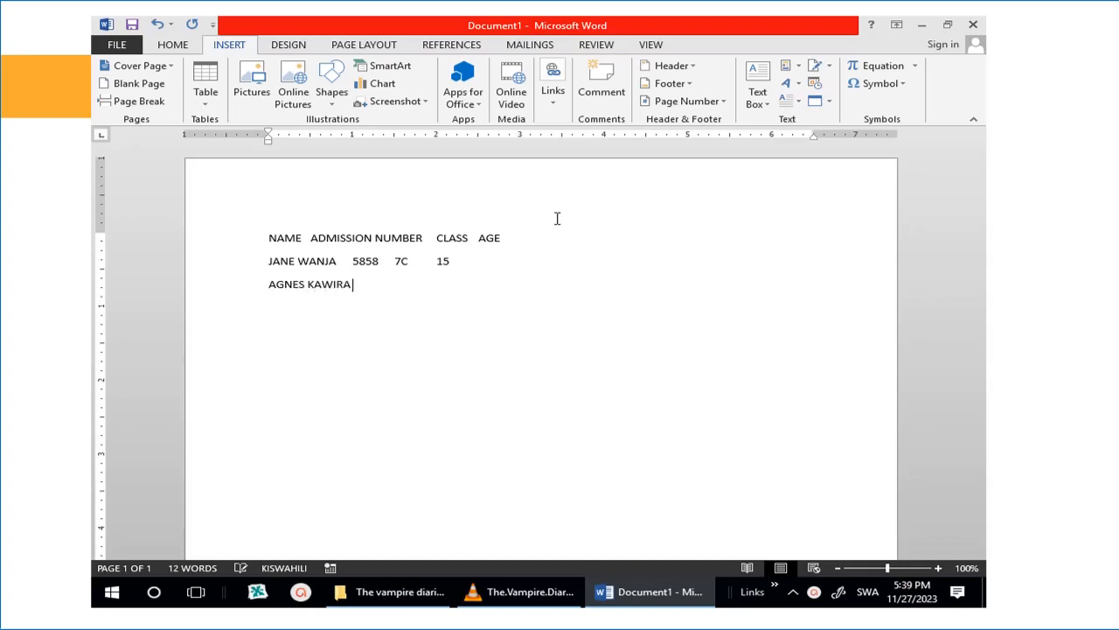
text( 92926C)
key(Tab)
text(14)
key(Return)
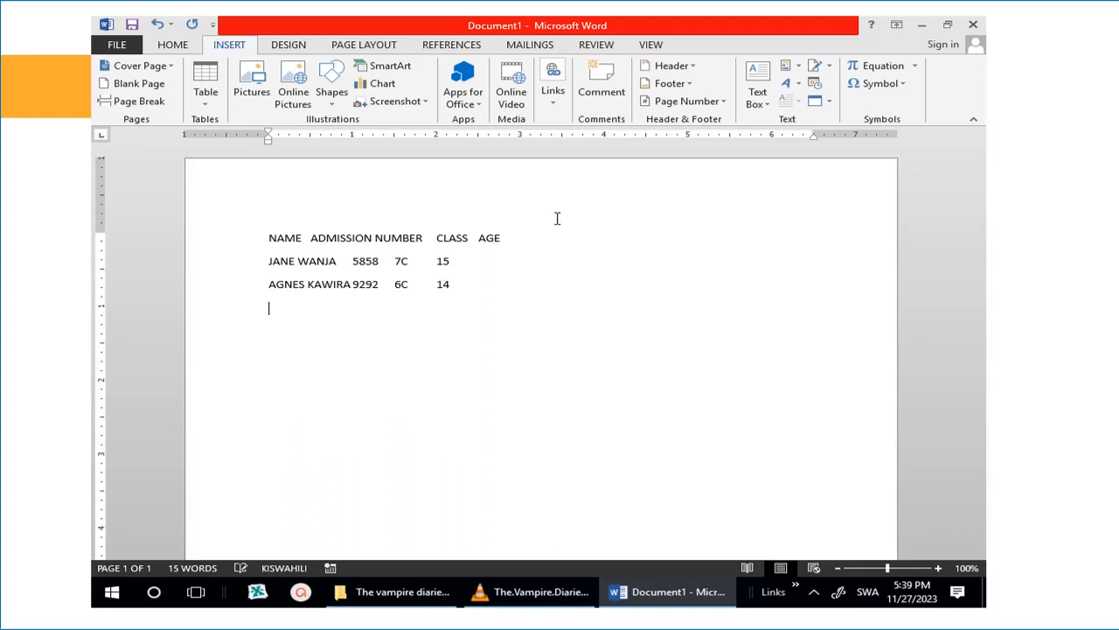
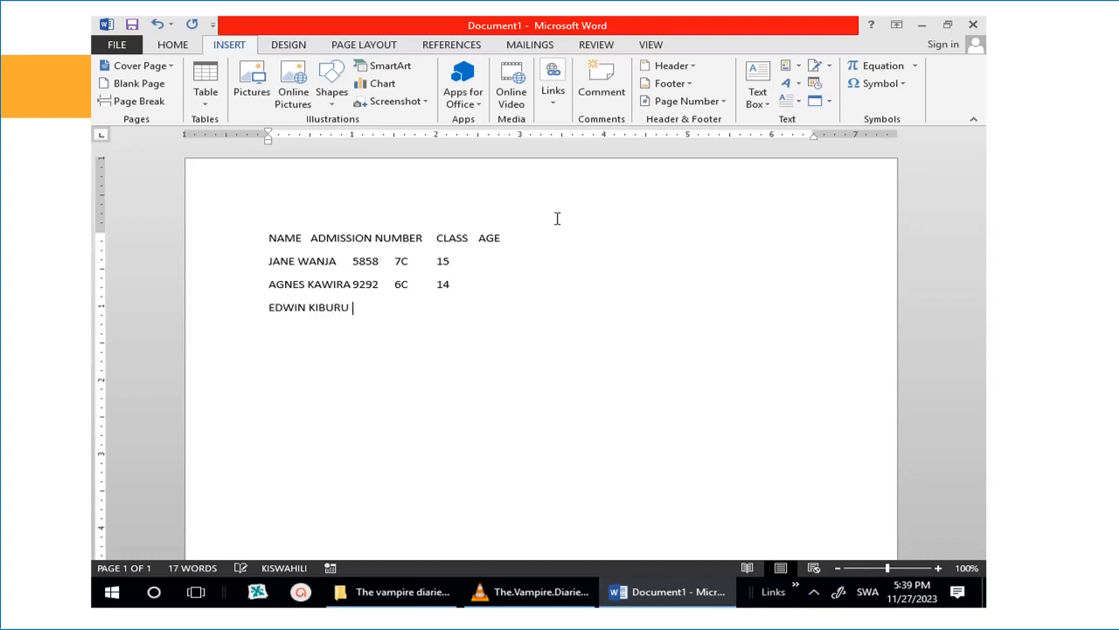
text(50200)
key(BackSpace)
key(Tab)
text(5G 12)
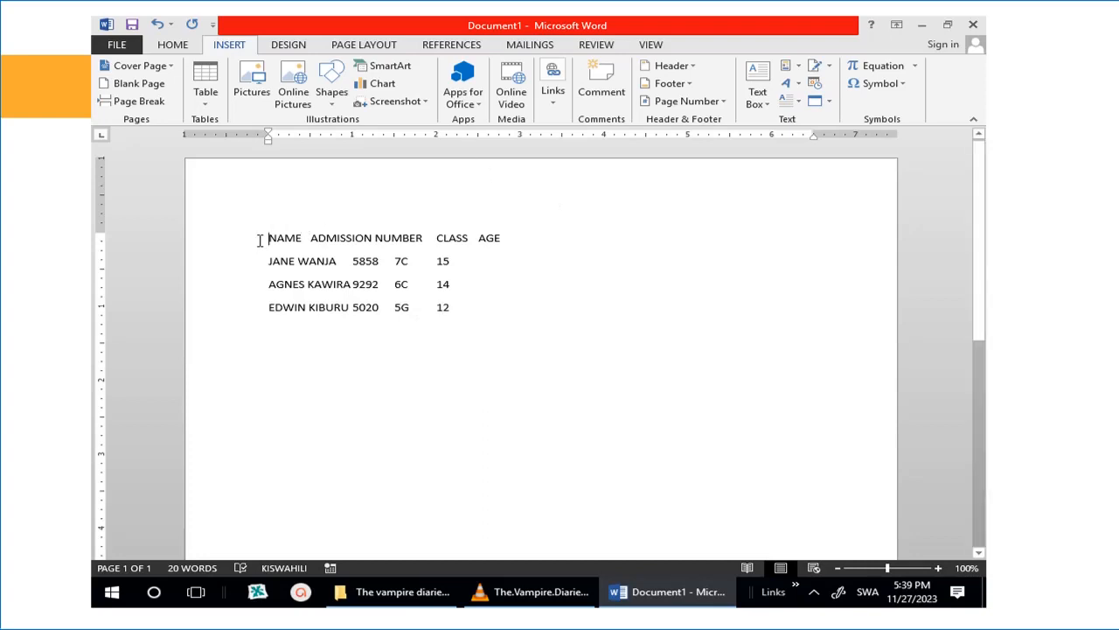
Convert the four selected lines of student text into a four-column table
drag(267, 238, 452, 315)
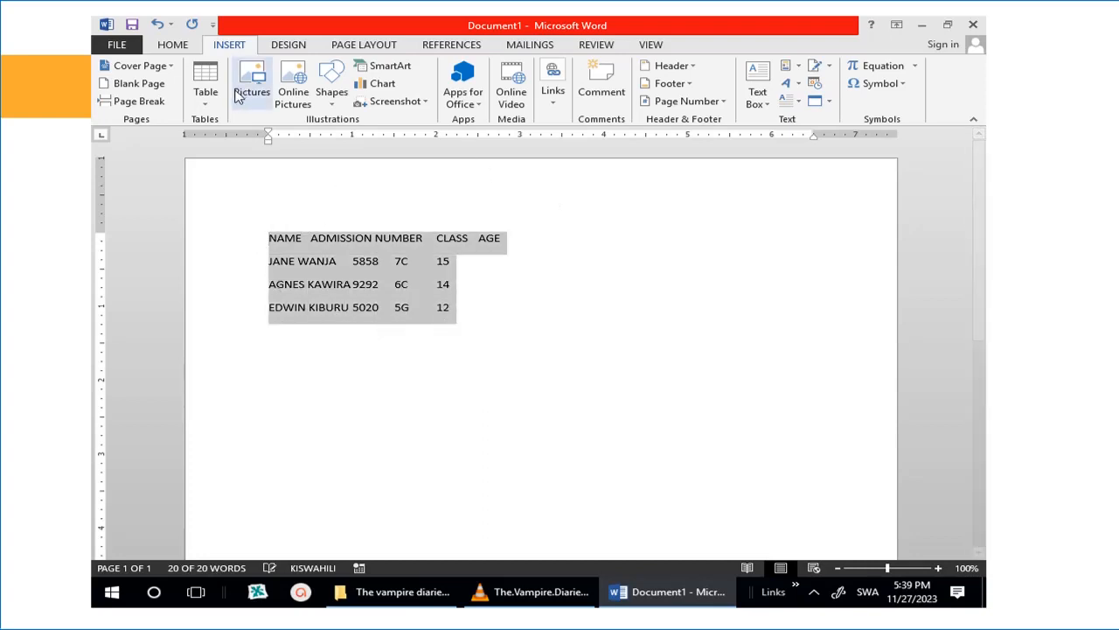
click(210, 105)
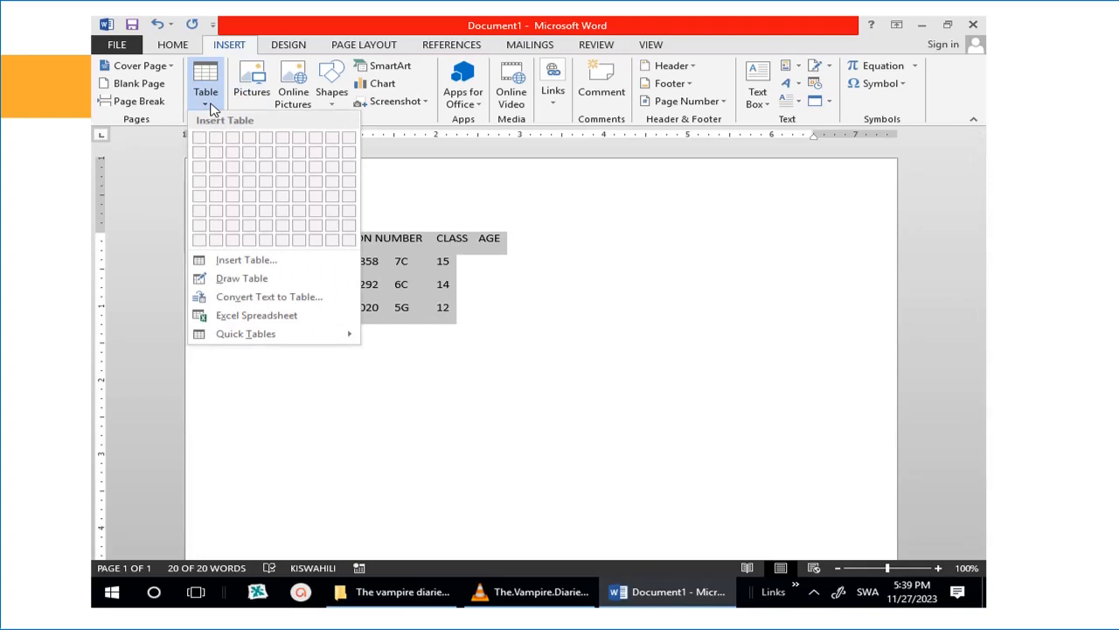
click(265, 297)
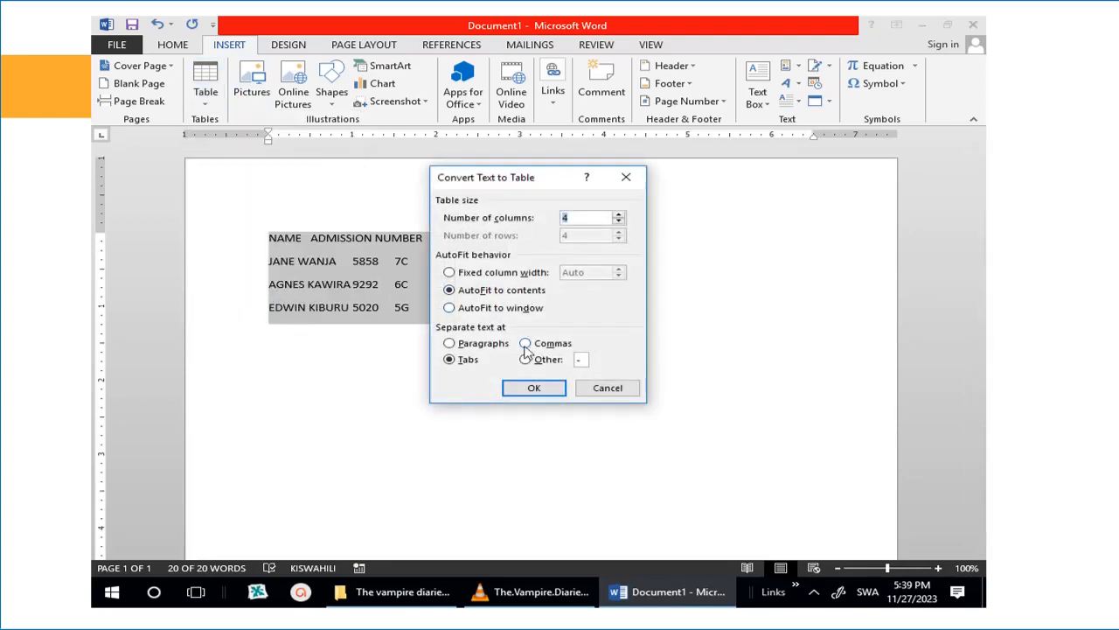
click(530, 389)
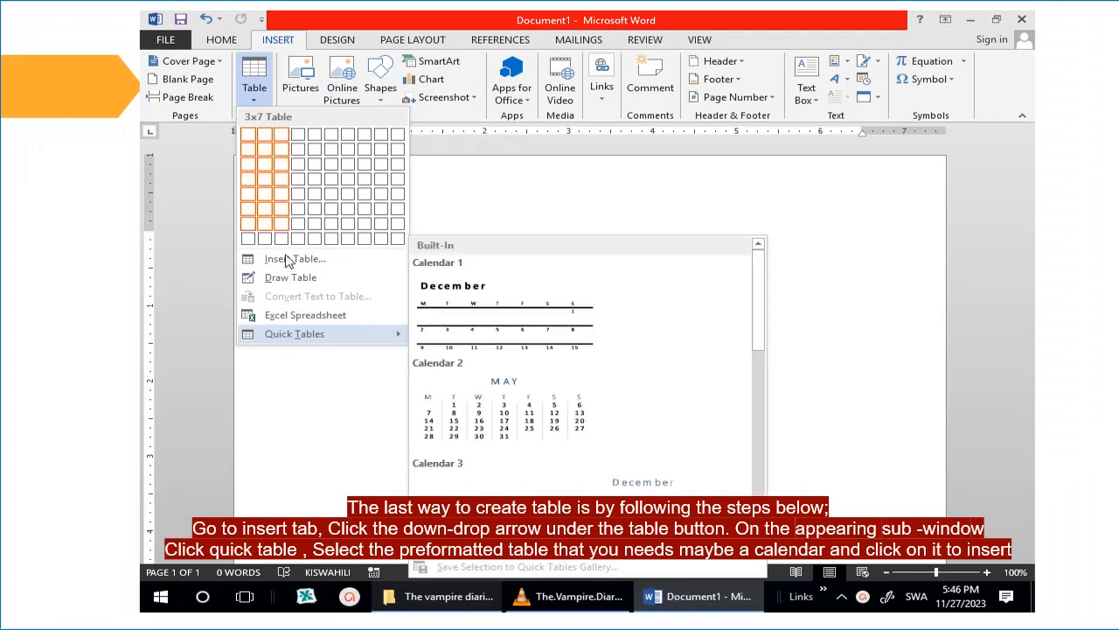
Insert the With Subheads 1 enrollment table from the Built-In Quick Tables gallery
click(494, 199)
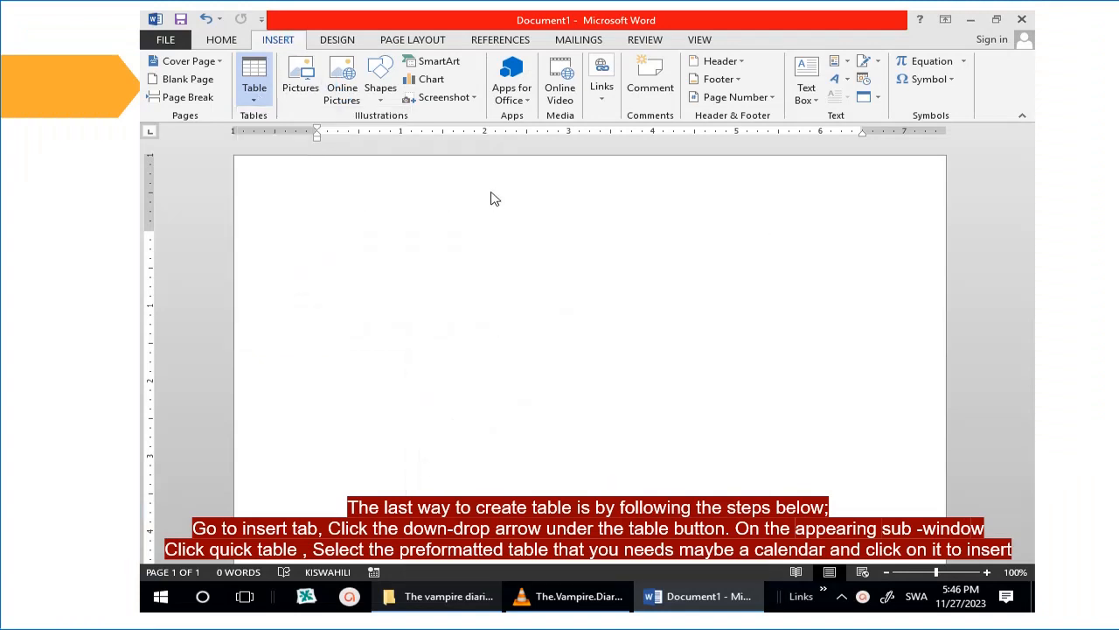
click(254, 99)
mouse_move(297, 337)
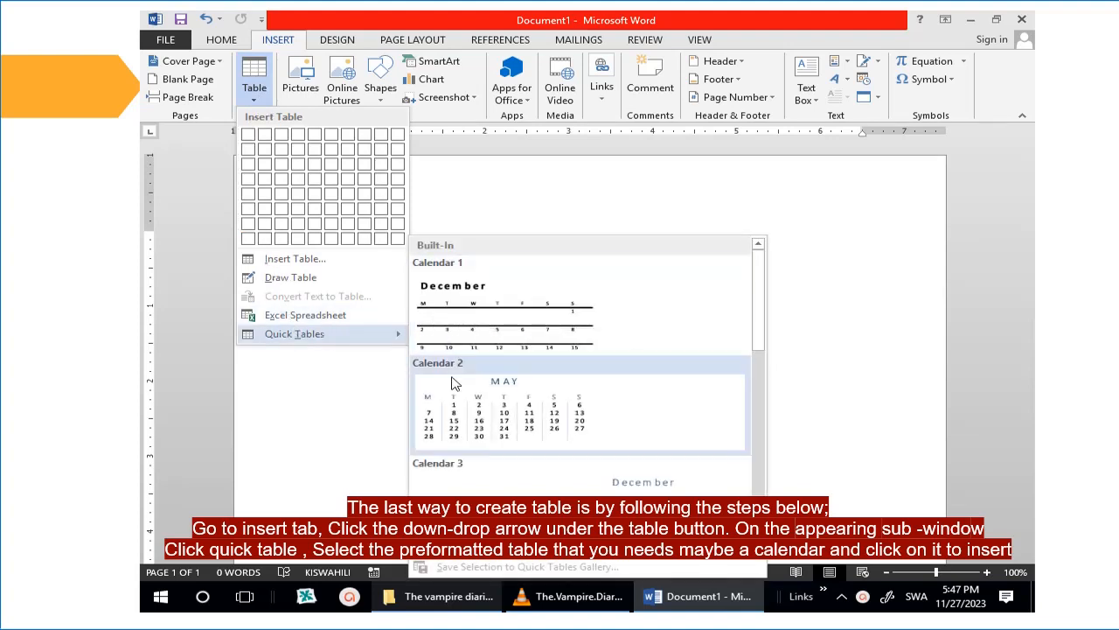
drag(764, 321, 767, 398)
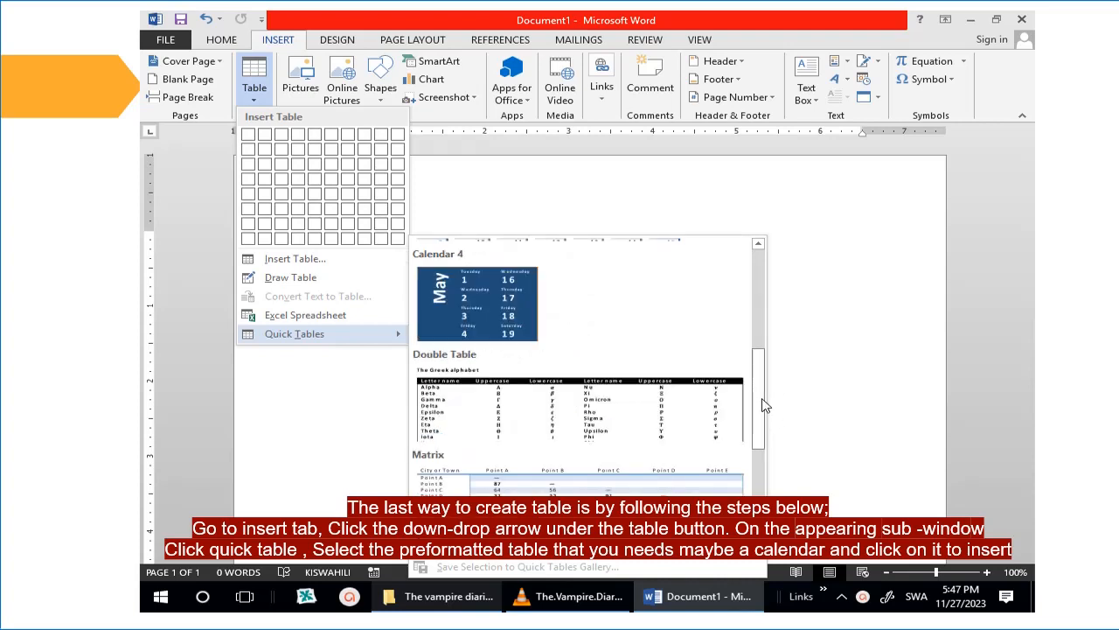
drag(763, 404, 763, 485)
click(560, 469)
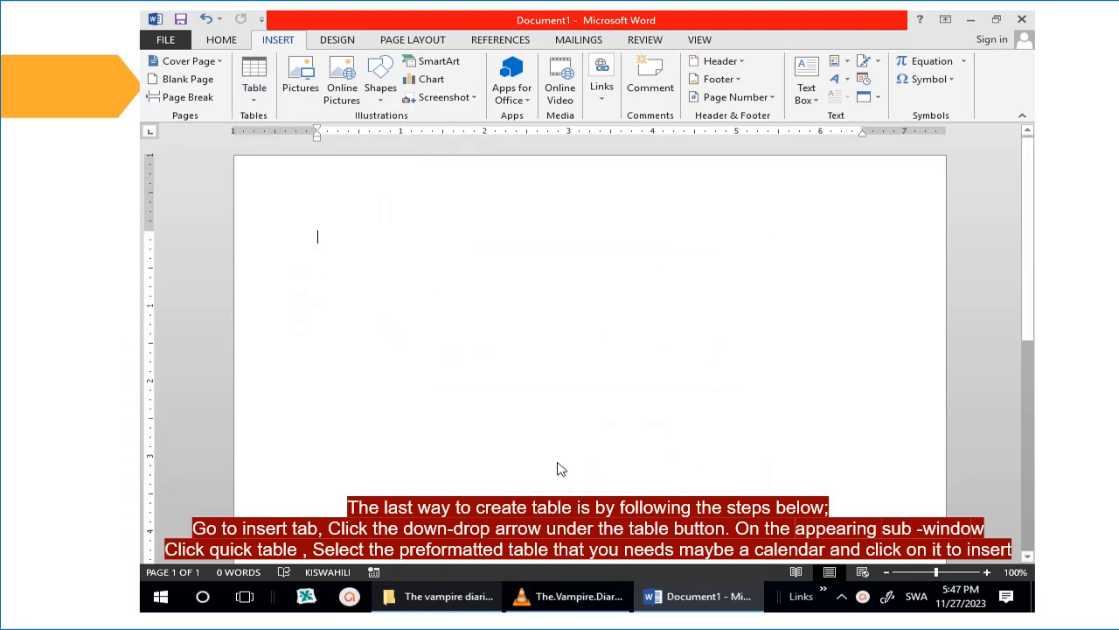